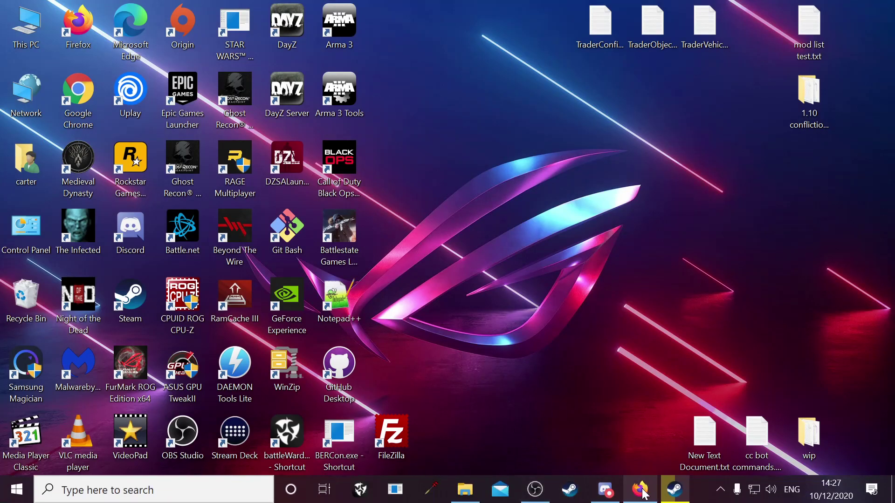
Bring the GTXGaming panel forward and stop the DayZ server
click(646, 492)
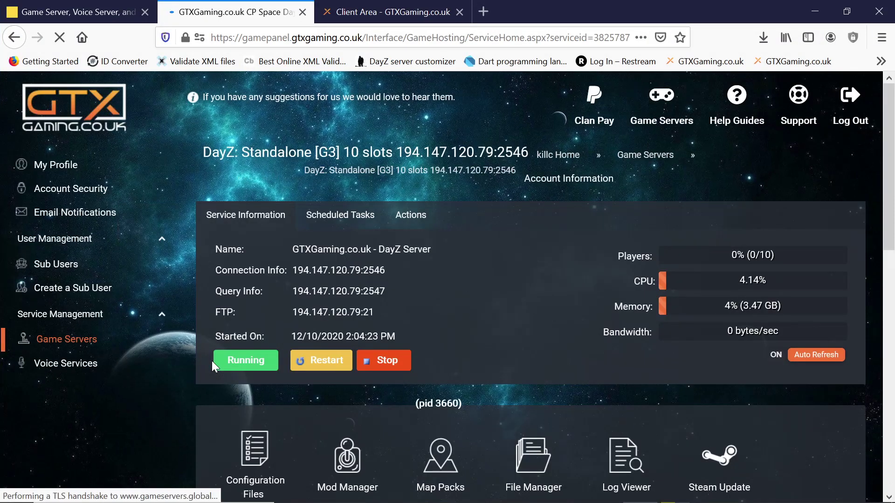
click(384, 362)
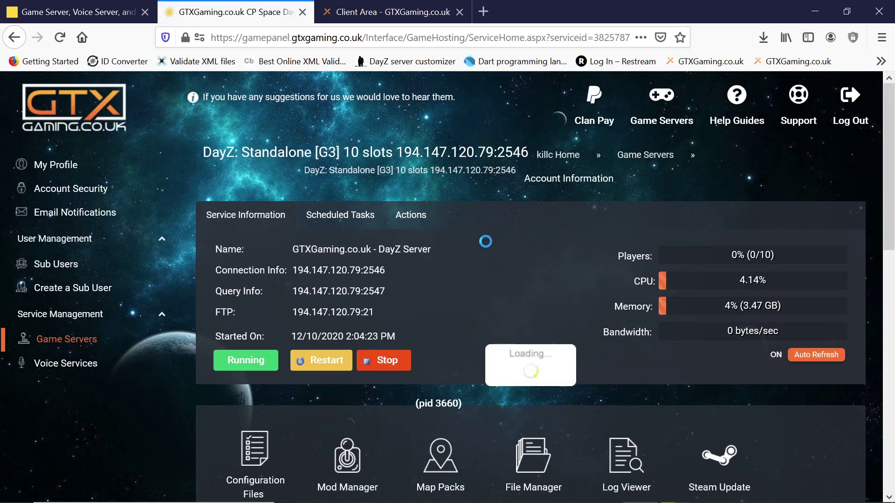
scroll(200, 419, down, 3)
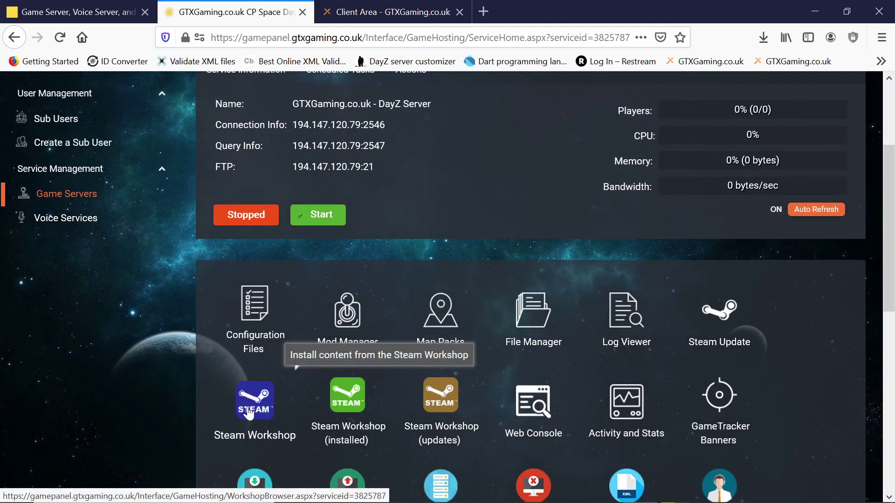
Install the Namalsk Survival mod from the Steam Workshop browser
click(248, 413)
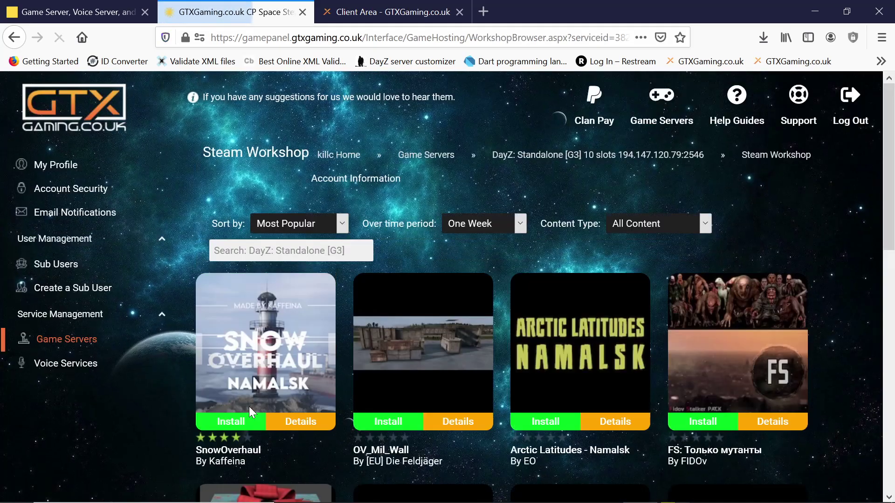
scroll(362, 269, down, 3)
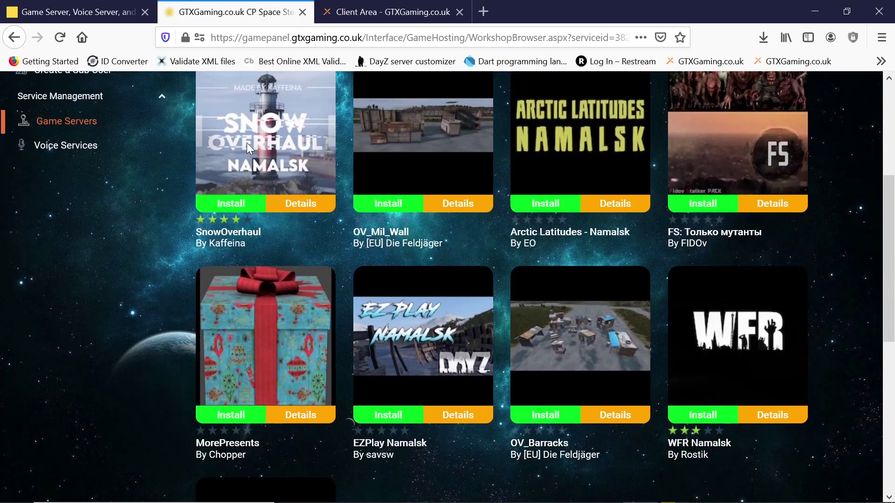
scroll(299, 274, up, 3)
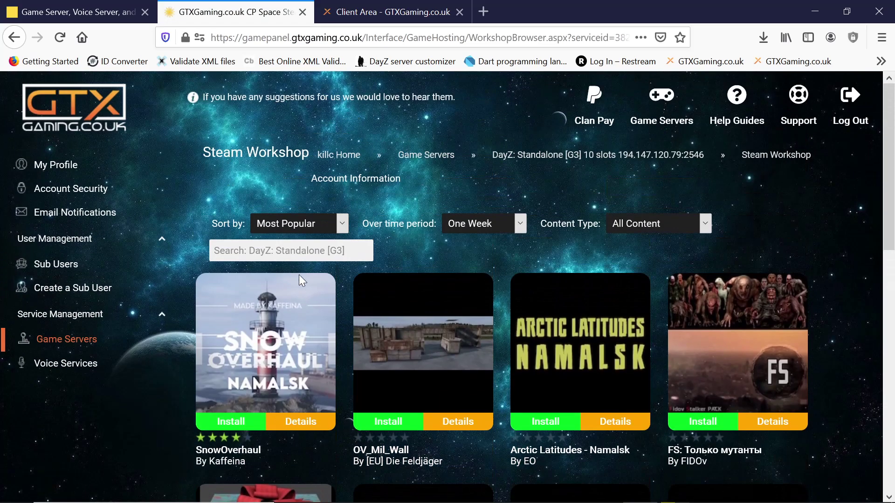
scroll(301, 367, down, 5)
scroll(296, 426, down, 2)
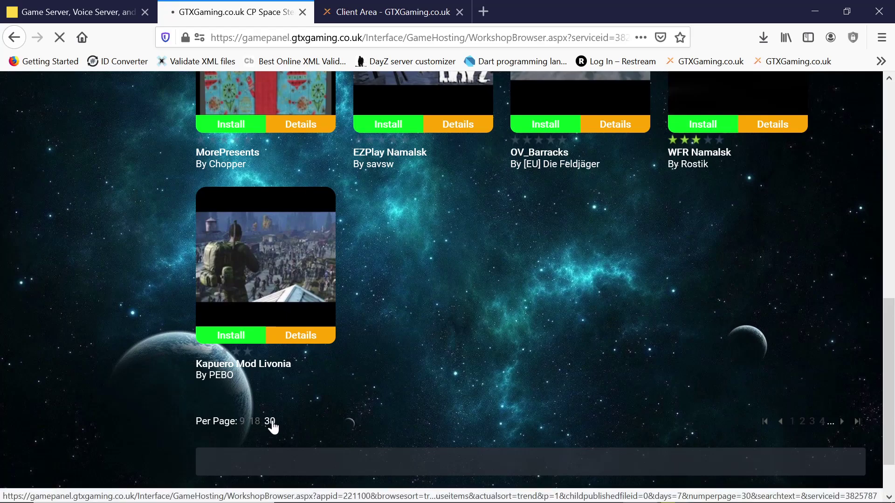
scroll(346, 412, down, 1)
scroll(347, 410, down, 3)
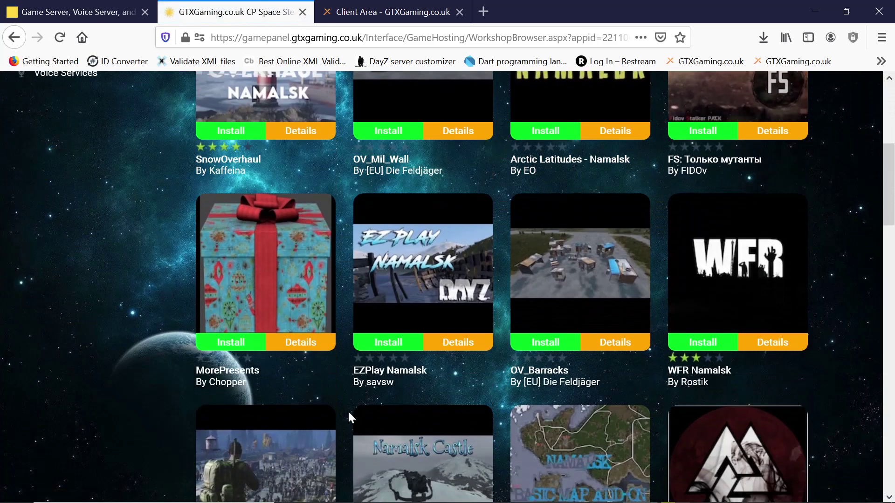
scroll(347, 410, down, 2)
scroll(348, 412, down, 4)
scroll(348, 410, down, 2)
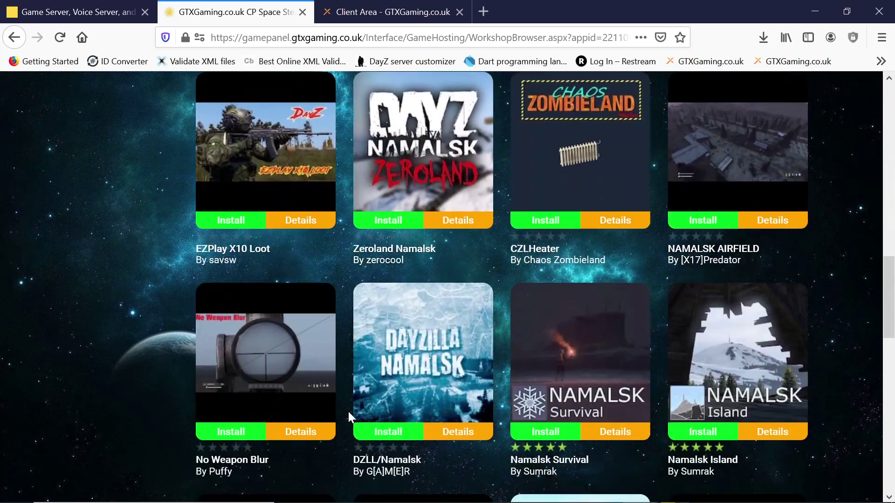
scroll(348, 412, down, 3)
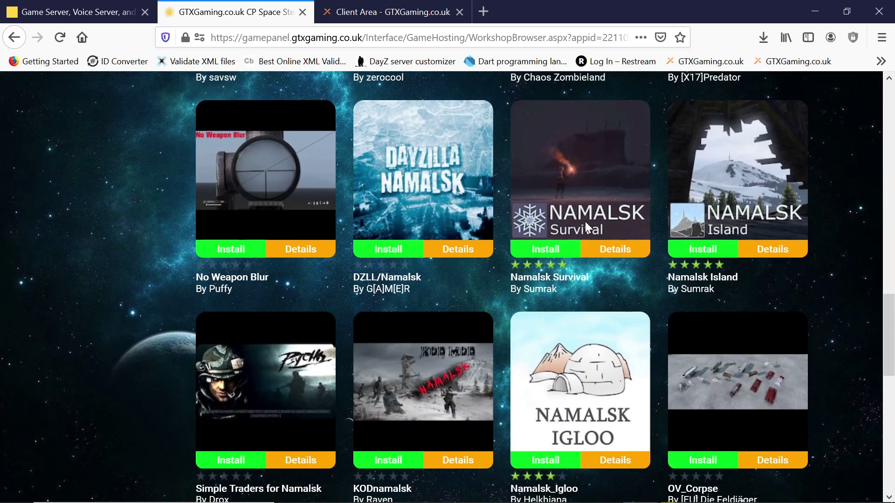
click(552, 253)
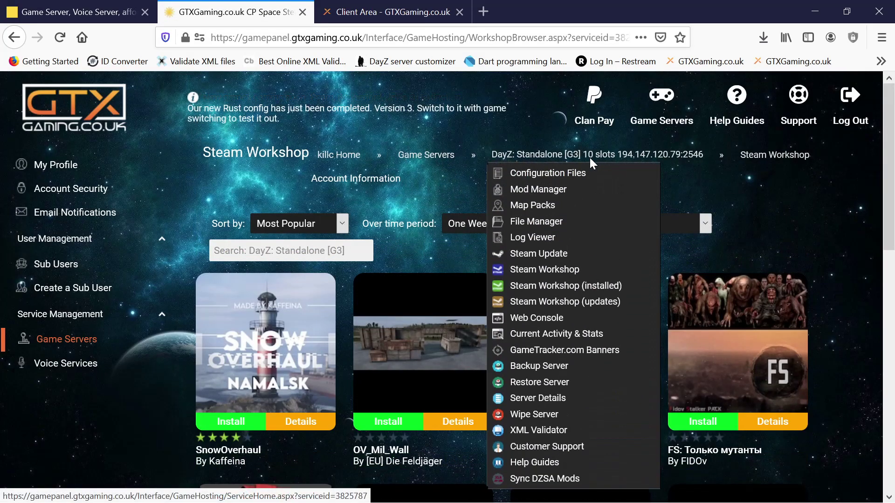
Install the Namalsk map pack from the DayZ server's Map Packs page
click(590, 157)
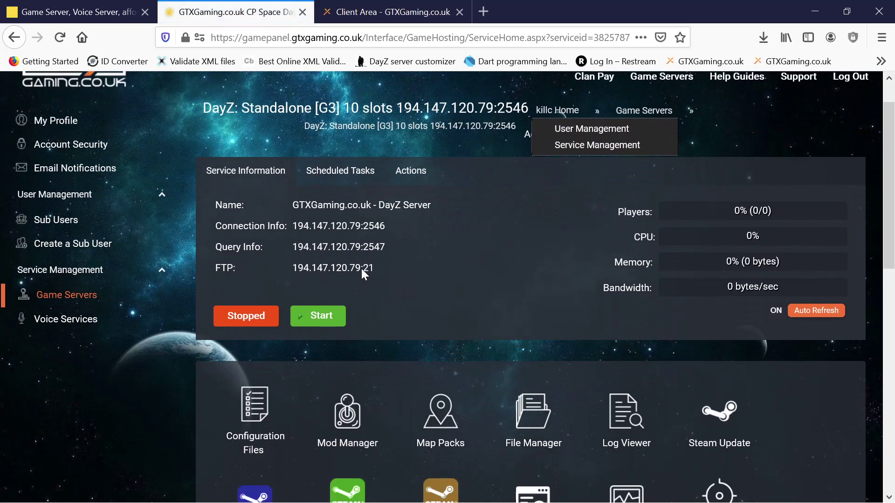
scroll(360, 269, down, 3)
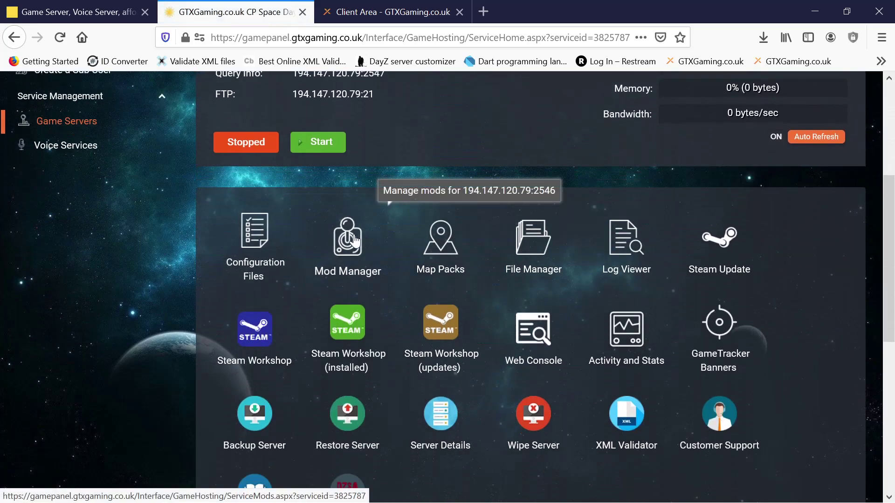
click(437, 240)
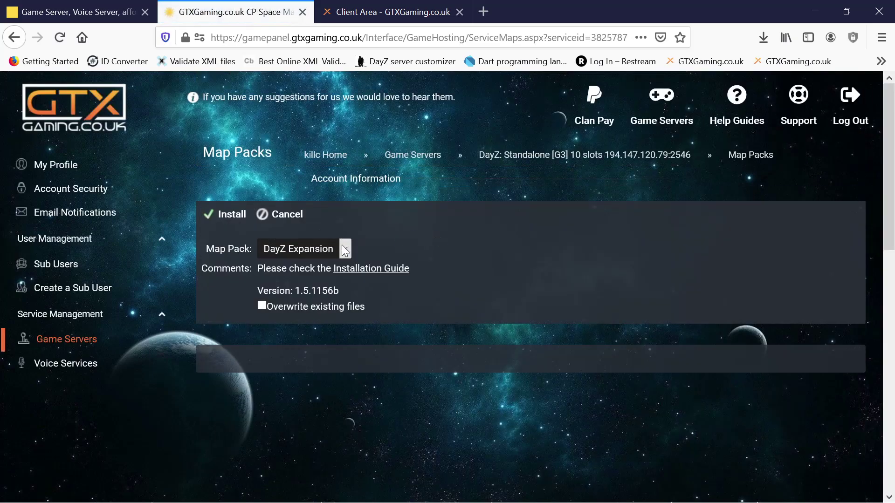
click(344, 251)
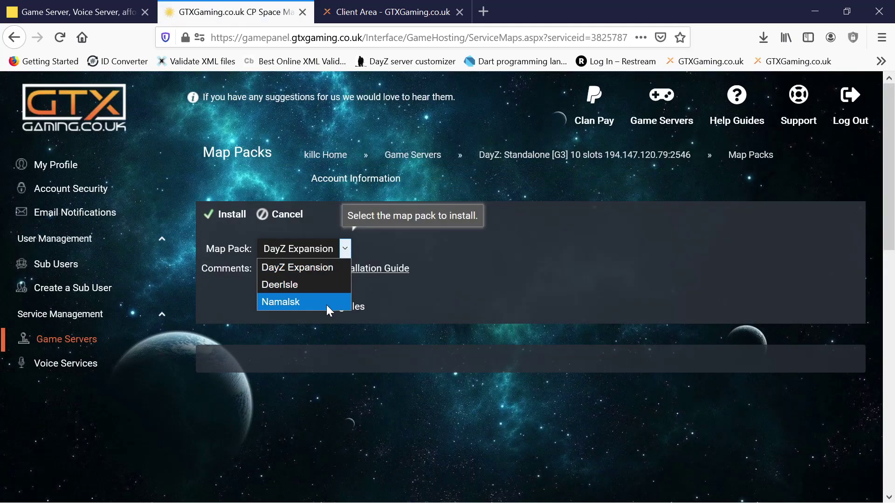
click(327, 303)
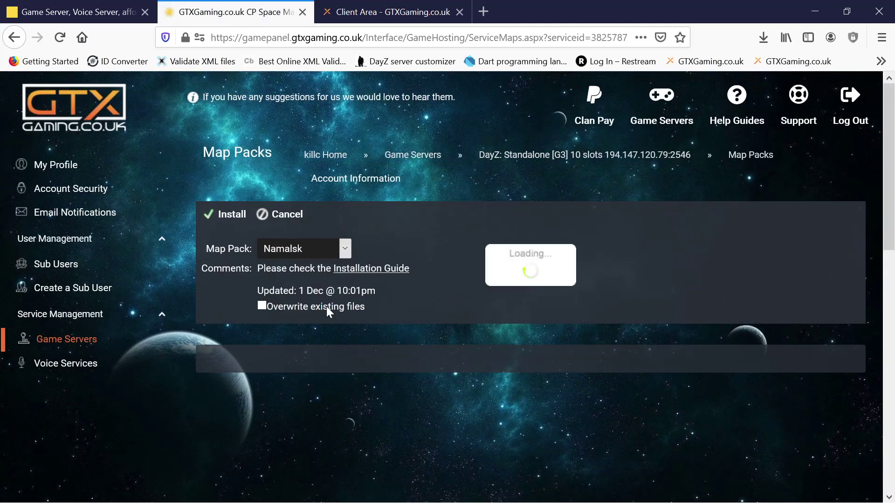
click(227, 215)
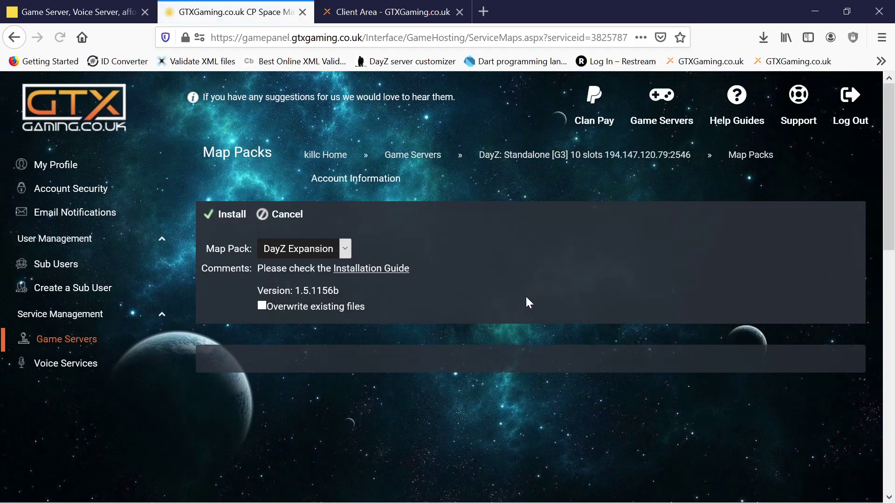
Return to the DayZ service page and open its Configuration Files list
click(550, 150)
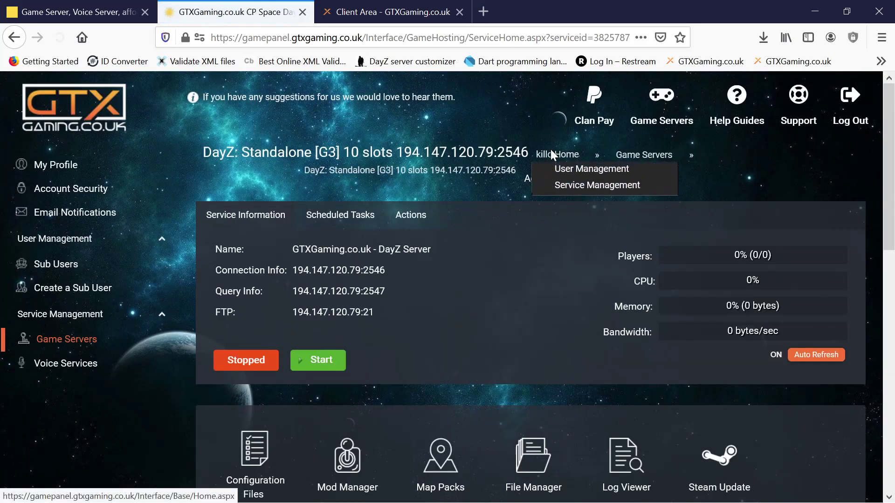
scroll(463, 280, down, 3)
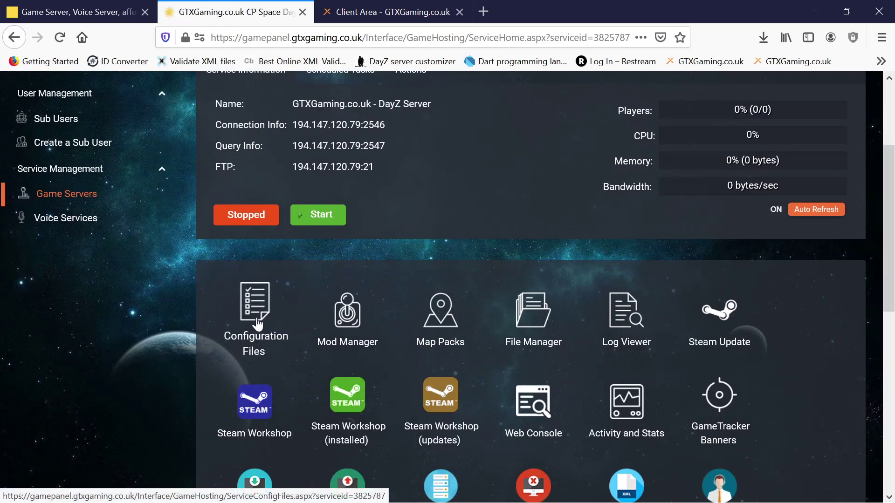
click(257, 322)
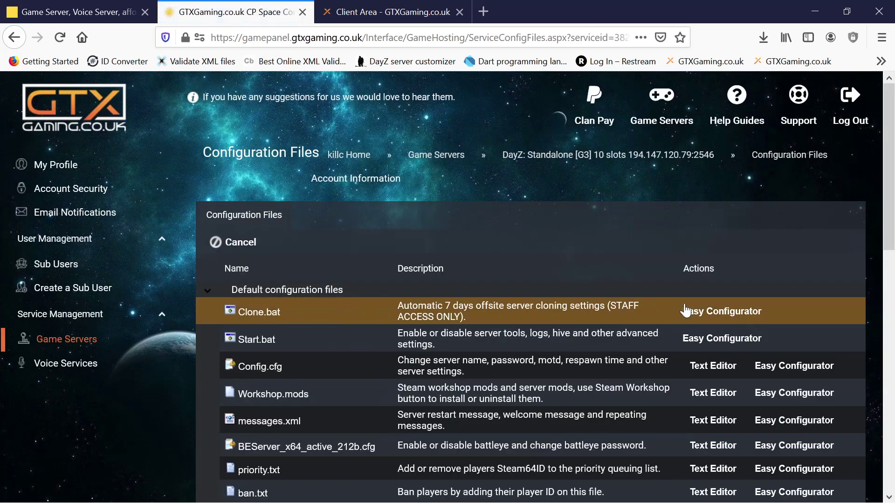
scroll(344, 225, down, 3)
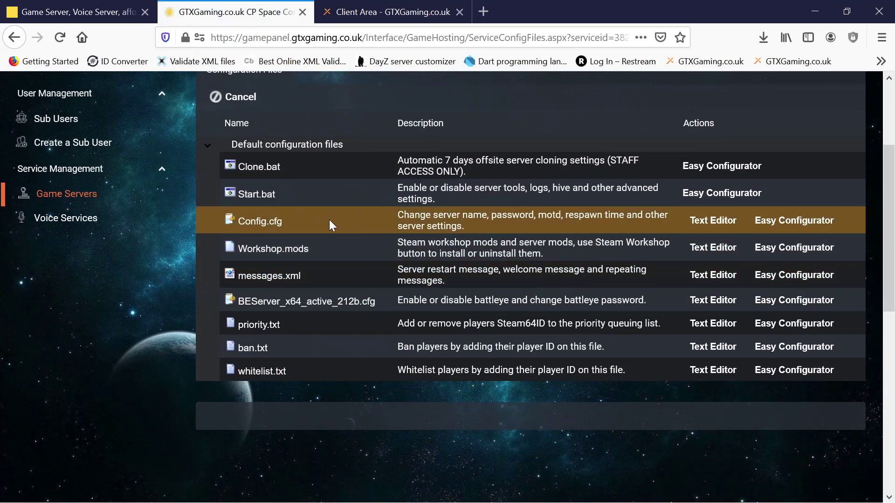
In Config.cfg's Easy Configurator, choose regular.namalsk as the mission template
click(806, 221)
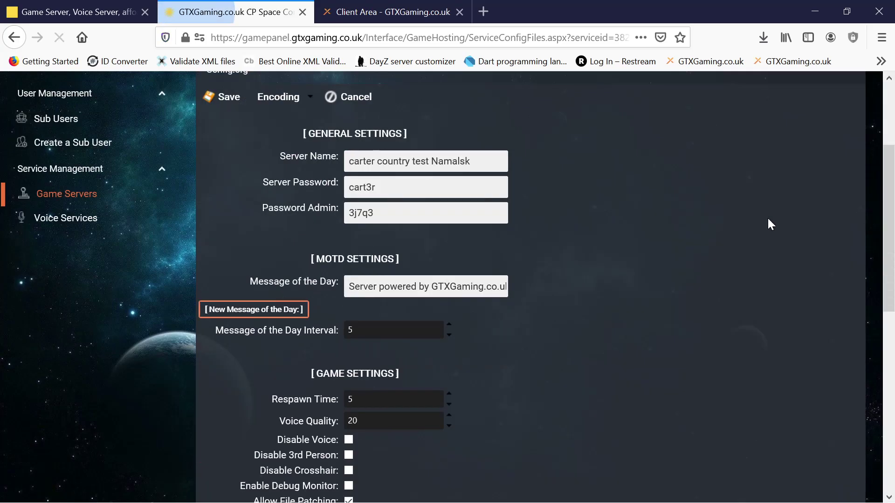
scroll(448, 241, down, 2)
scroll(433, 268, down, 5)
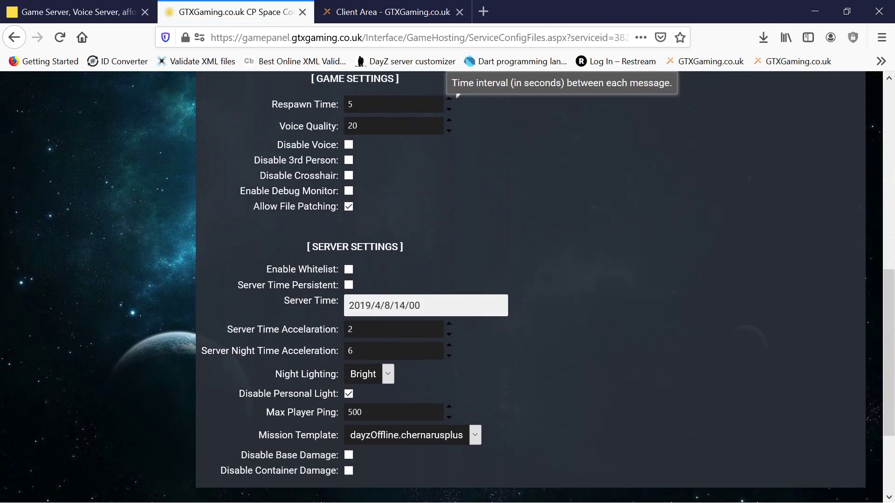
scroll(434, 297, down, 3)
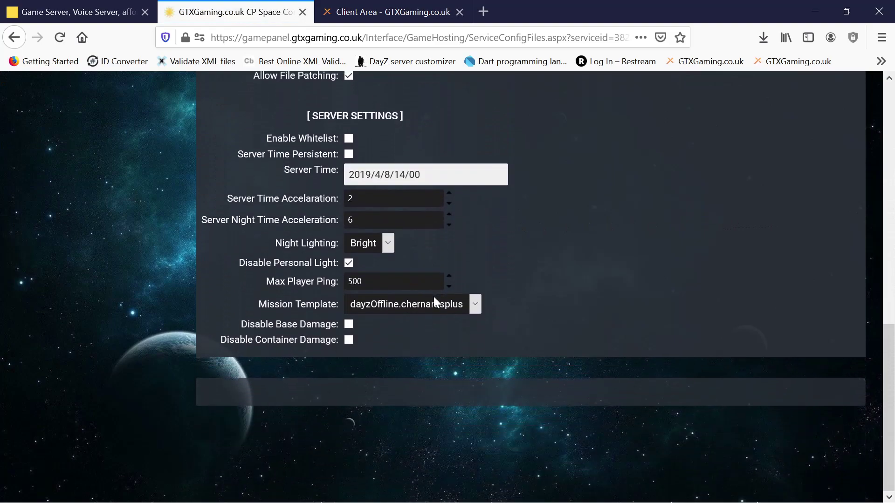
click(474, 306)
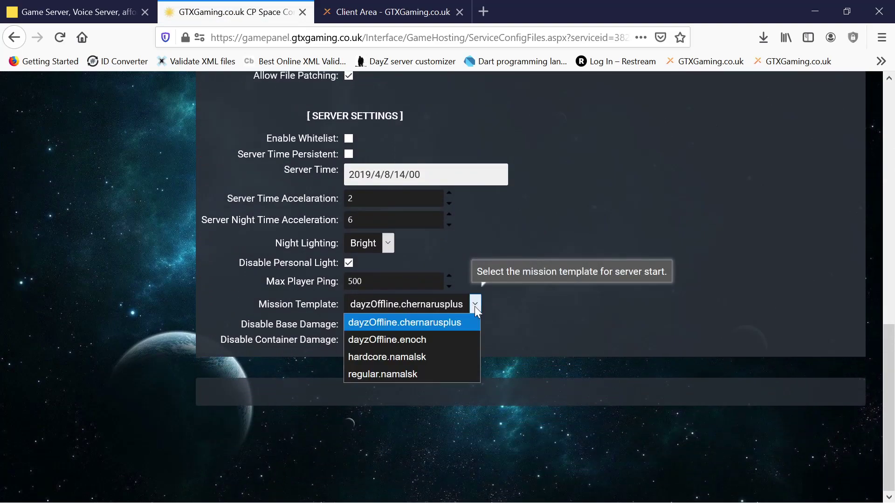
click(400, 370)
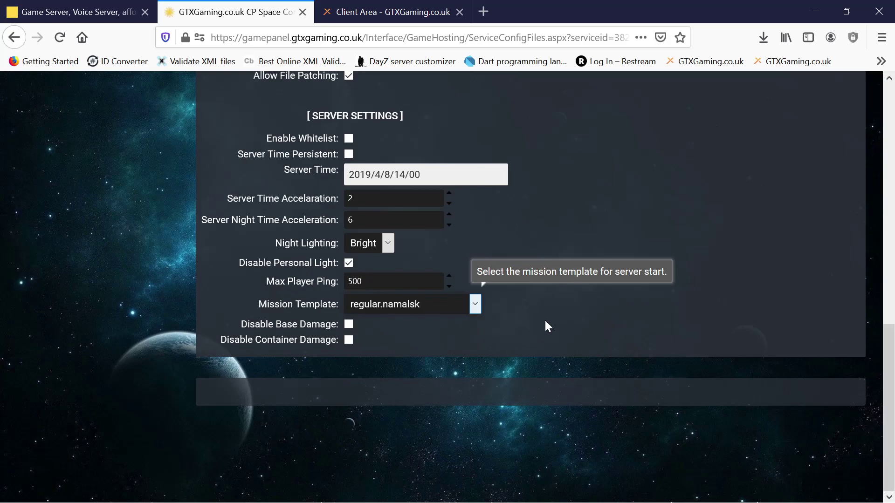
scroll(545, 319, up, 10)
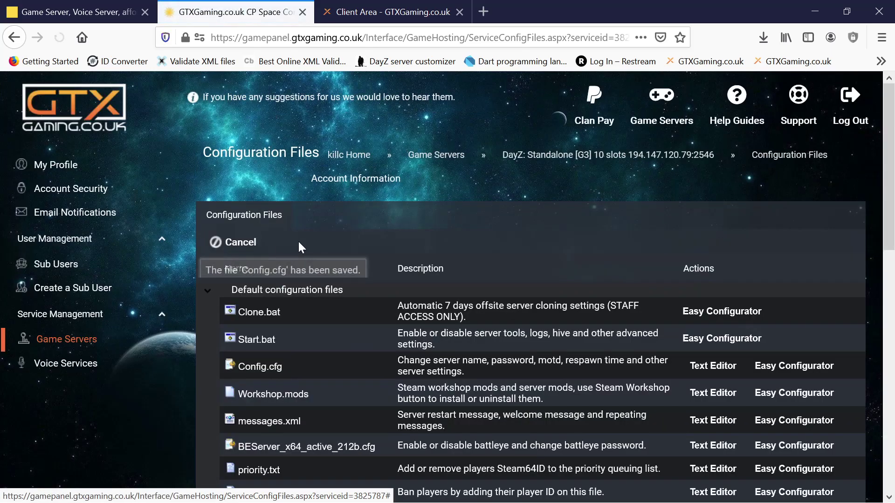
scroll(507, 256, down, 2)
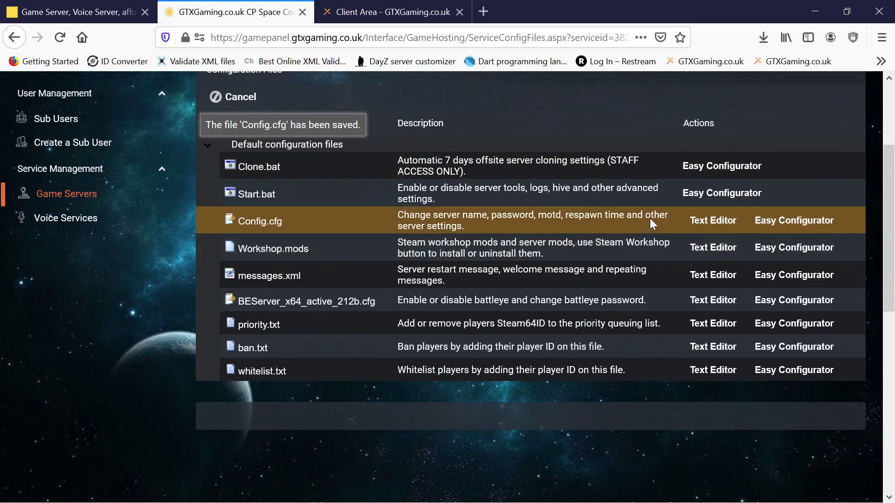
Copy the regular.namalsk template name from Config.cfg's raw text, leaving the file unchanged
click(712, 222)
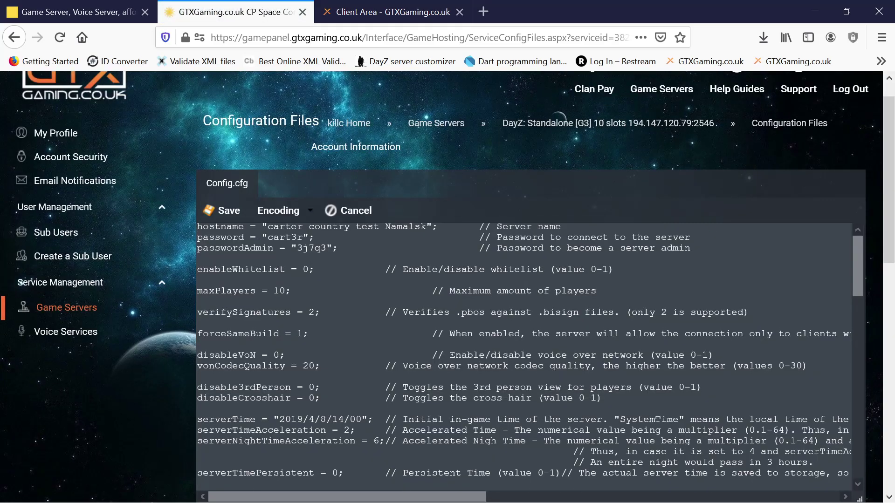
scroll(525, 357, down, 3)
scroll(525, 356, down, 5)
scroll(524, 356, down, 5)
scroll(524, 357, down, 5)
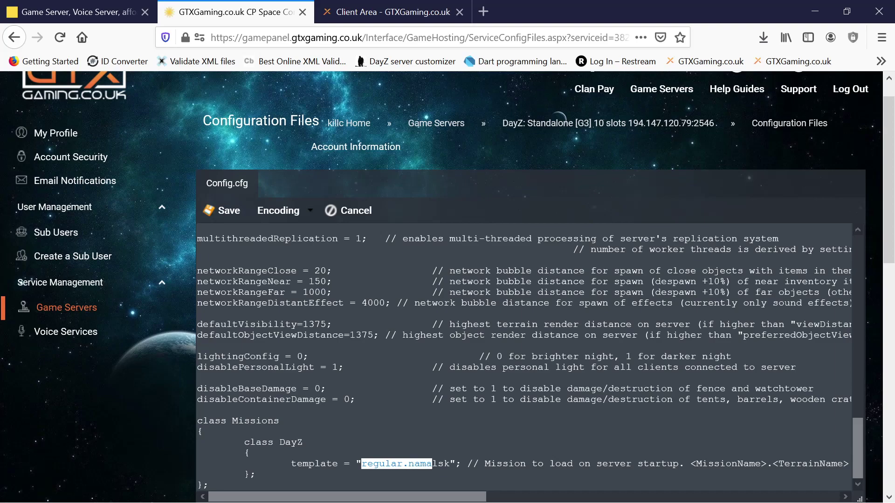
right_click(406, 465)
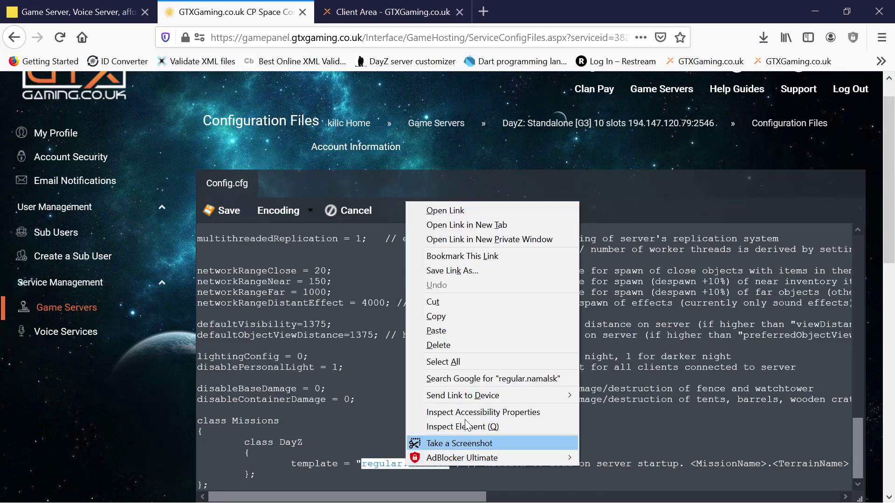
click(466, 316)
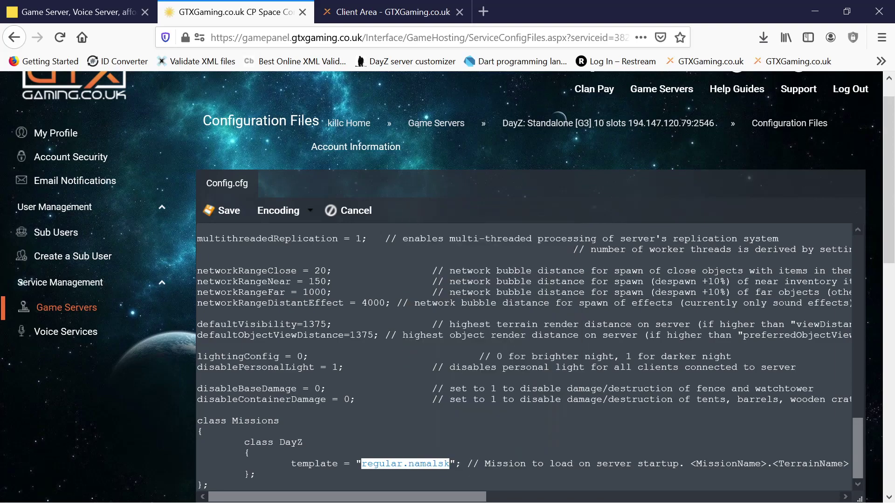
click(348, 210)
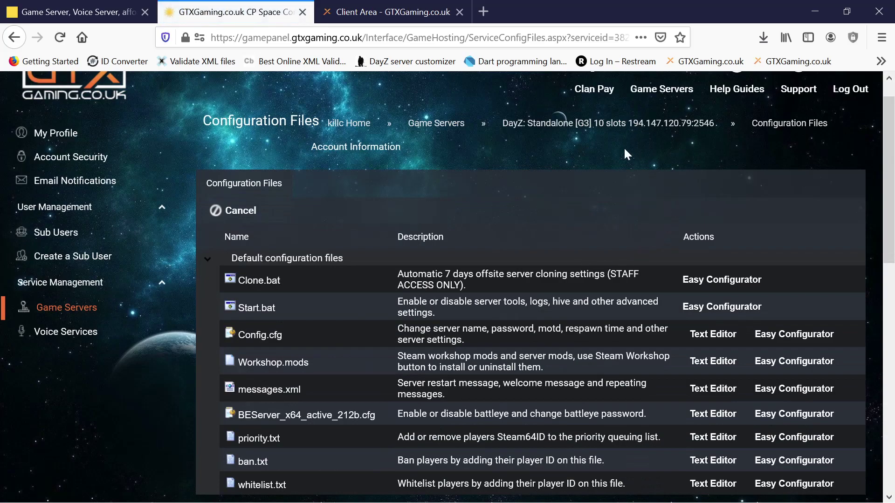
Recheck Config.cfg's template line in the File Manager, closing it without saving
mouse_move(609, 123)
click(621, 122)
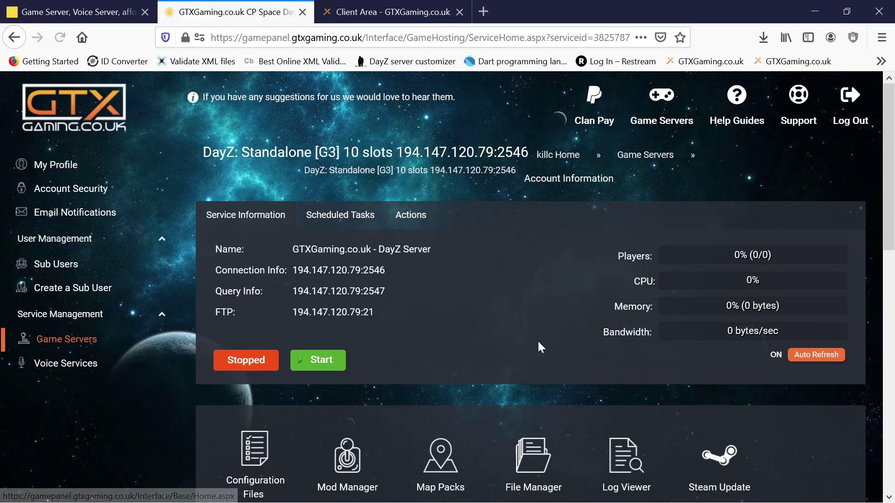
scroll(538, 347, down, 3)
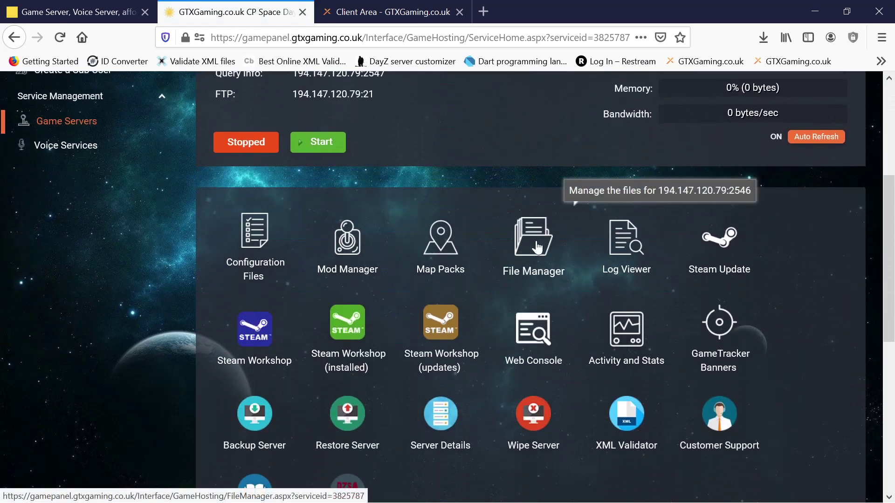
click(536, 247)
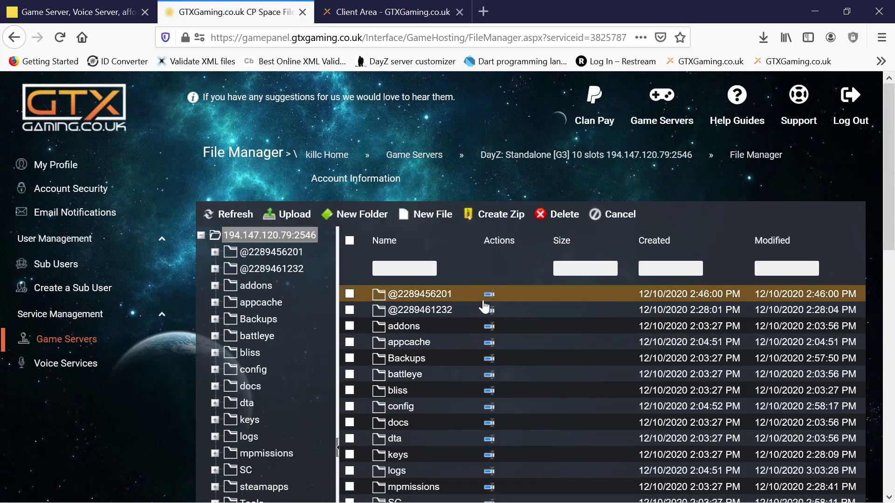
scroll(452, 356, down, 1)
scroll(453, 357, down, 3)
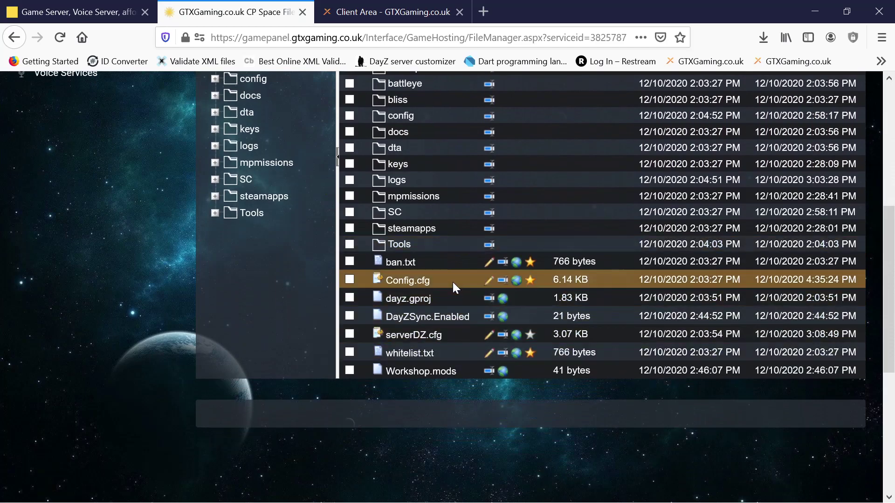
click(489, 280)
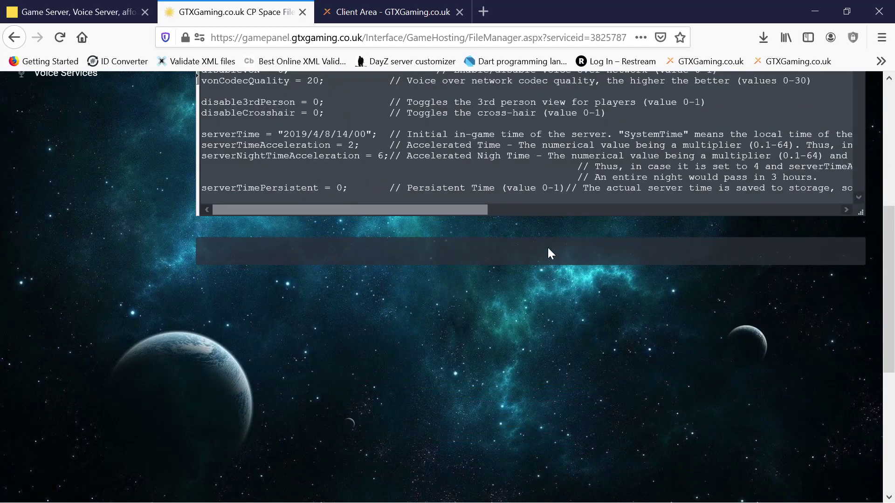
scroll(378, 330, down, 5)
scroll(378, 330, down, 5)
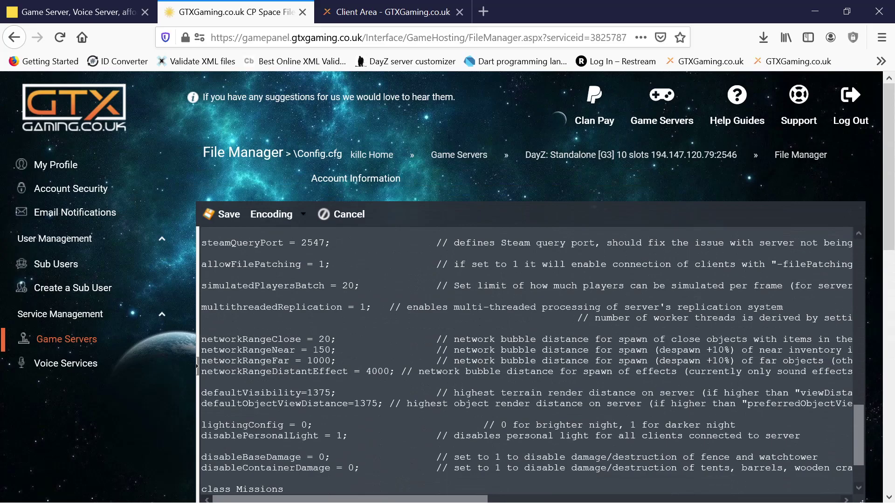
scroll(378, 330, down, 5)
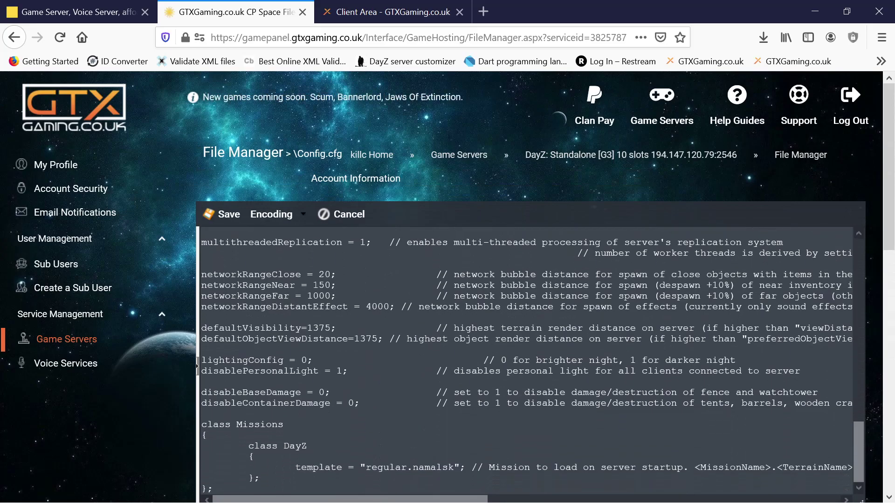
click(343, 224)
scroll(473, 306, down, 2)
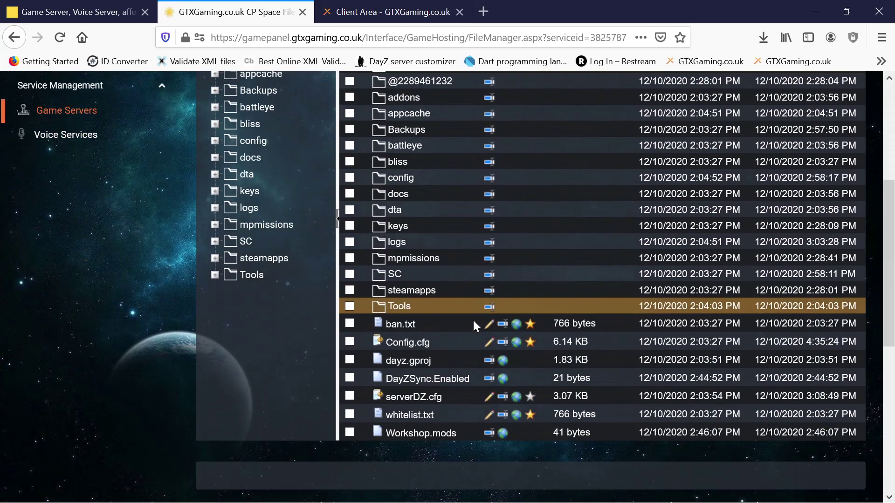
scroll(473, 320, down, 1)
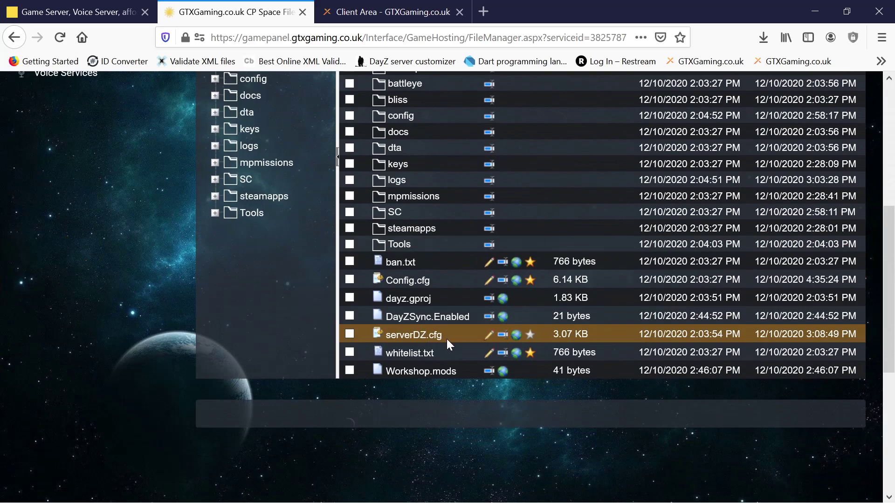
Paste regular.namalsk over dayzOffline.chernarusplus in serverDZ.cfg and save the file
click(487, 337)
scroll(487, 337, up, 5)
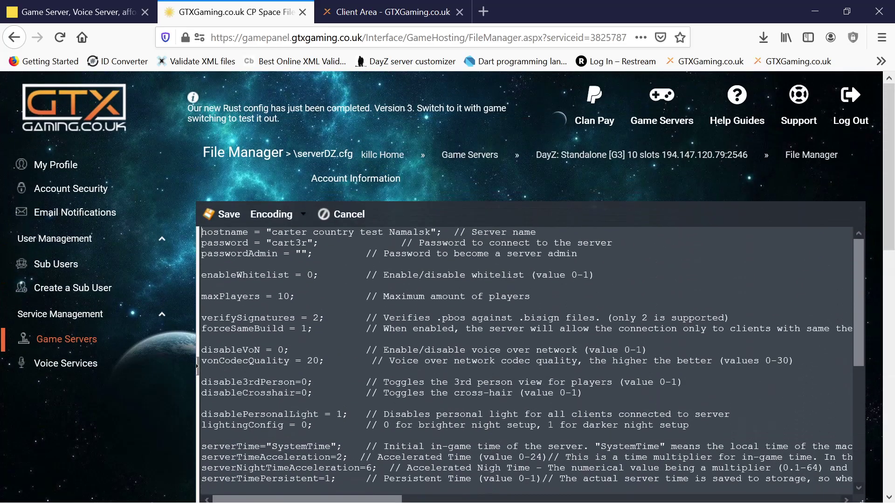
scroll(488, 338, down, 2)
scroll(487, 338, down, 1)
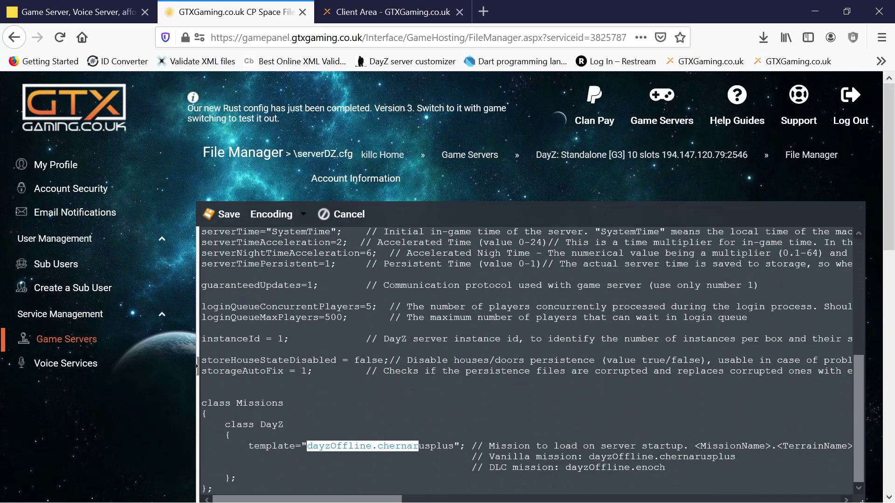
drag(418, 447, 455, 446)
right_click(387, 448)
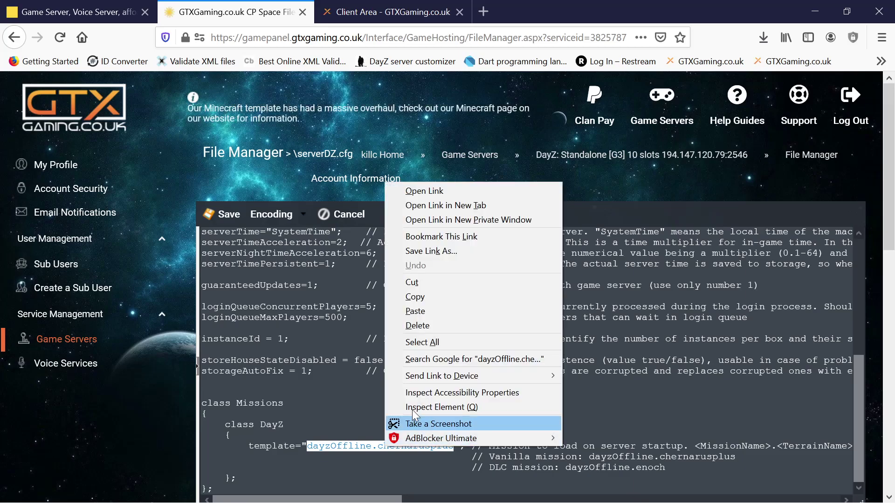
click(415, 311)
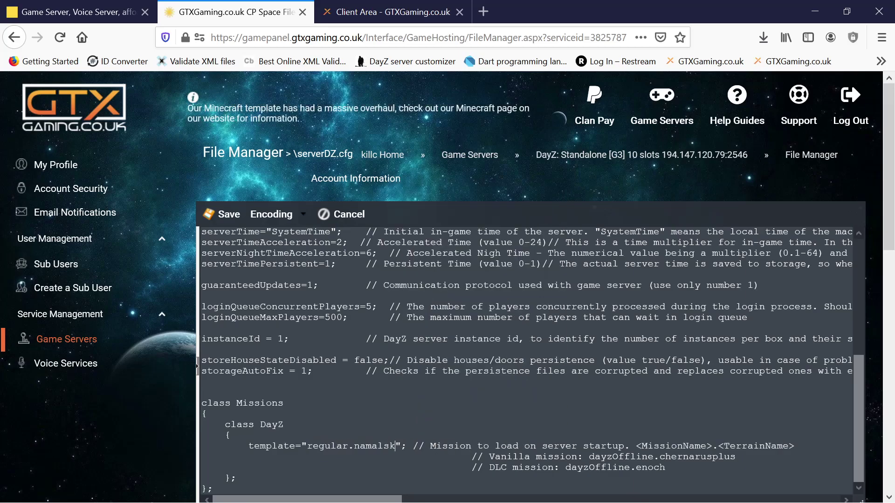
click(230, 215)
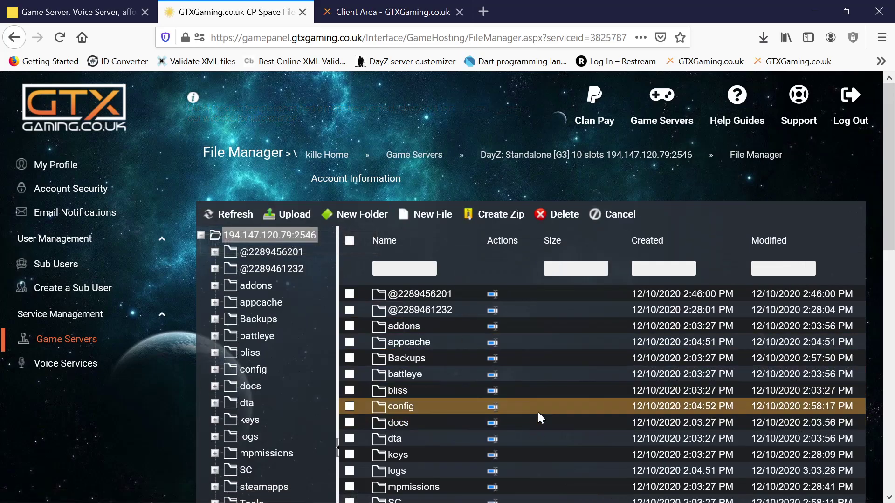
Return to the DayZ server's overview page and start the server
click(540, 154)
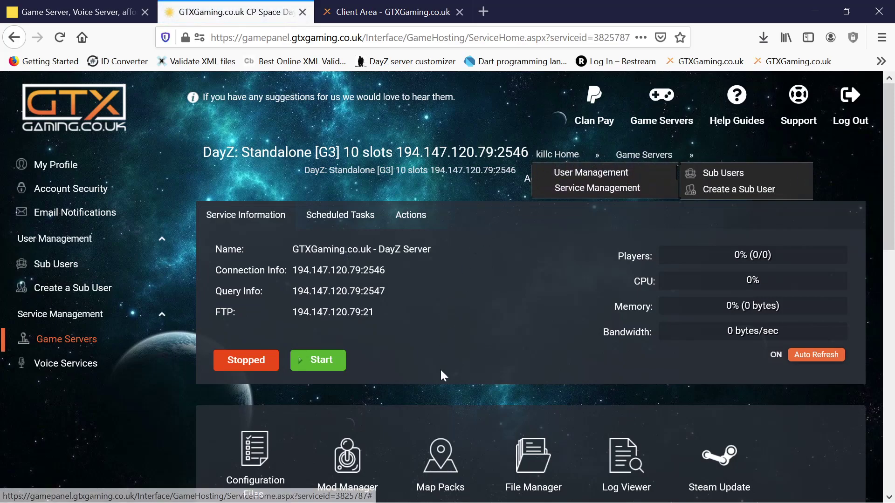
scroll(480, 319, down, 2)
scroll(481, 327, down, 3)
scroll(514, 420, down, 2)
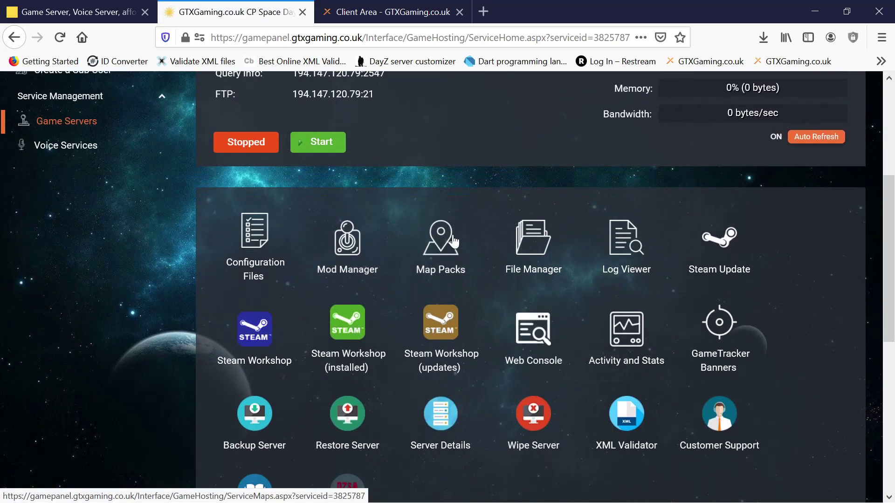
scroll(506, 277, up, 4)
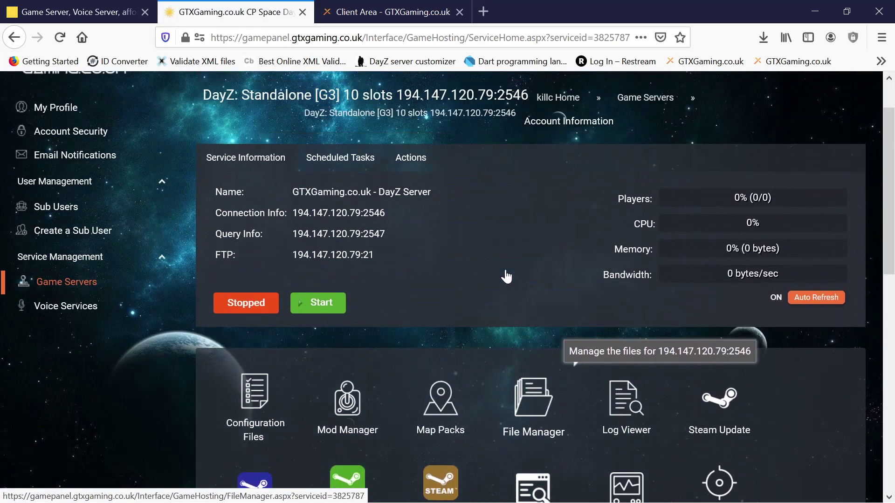
scroll(507, 278, up, 2)
click(325, 362)
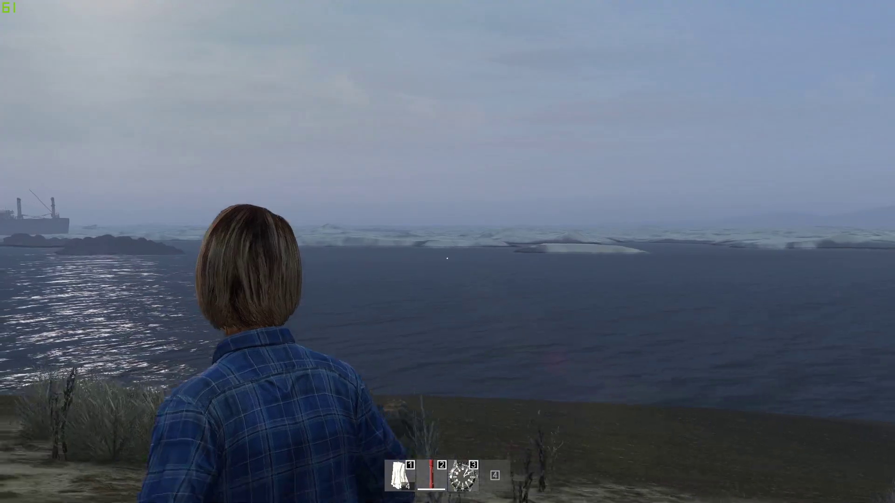
Run the character forward along the icy Namalsk shoreline
key(w)
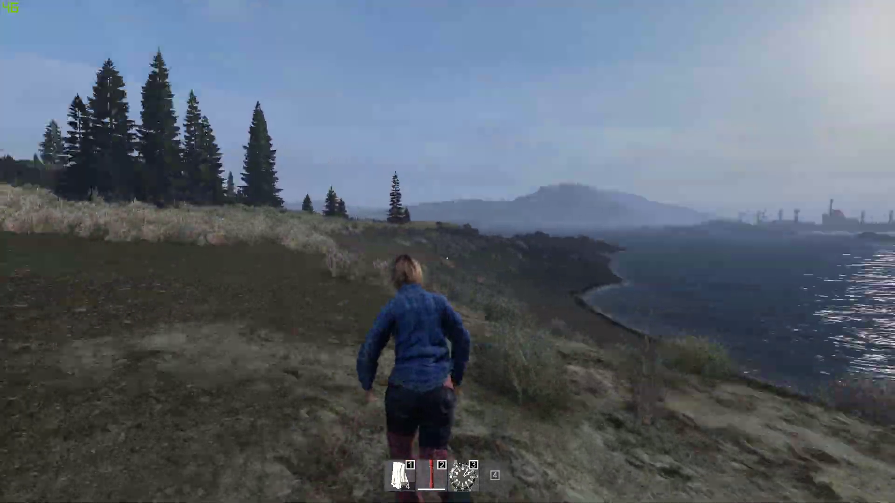